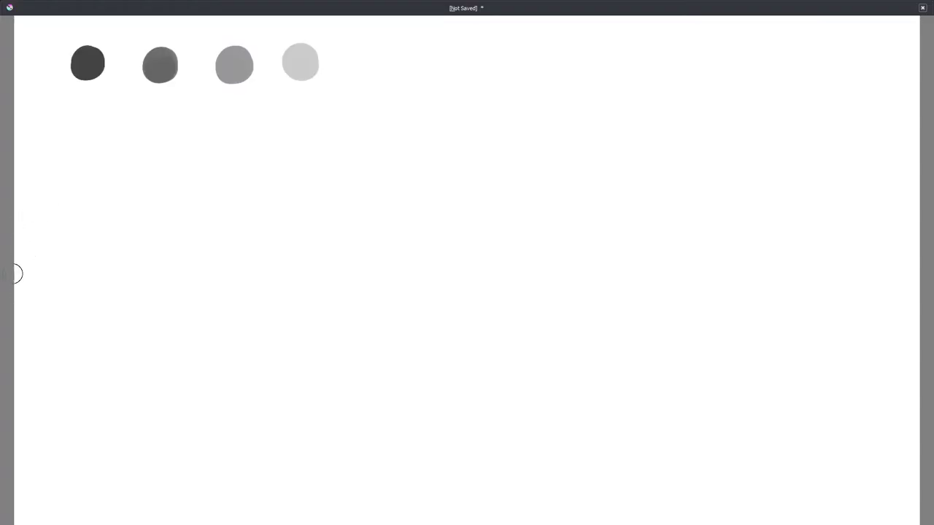
# Paint a light grey mountain range across the full canvas width and sharpen its peaks on both sides.
pyautogui.moveTo(12, 273)
pyautogui.mouseDown()
pyautogui.moveTo(104, 236)
pyautogui.moveTo(131, 253)
pyautogui.moveTo(236, 233)
pyautogui.moveTo(417, 260)
pyautogui.moveTo(617, 252)
pyautogui.moveTo(663, 208)
pyautogui.moveTo(722, 241)
pyautogui.moveTo(912, 232)
pyautogui.mouseUp()
pyautogui.moveTo(99, 228)
pyautogui.mouseDown()
pyautogui.moveTo(25, 298)
pyautogui.moveTo(98, 236)
pyautogui.moveTo(147, 281)
pyautogui.moveTo(253, 294)
pyautogui.moveTo(302, 258)
pyautogui.moveTo(280, 300)
pyautogui.moveTo(174, 304)
pyautogui.moveTo(125, 329)
pyautogui.moveTo(552, 261)
pyautogui.moveTo(662, 256)
pyautogui.moveTo(681, 211)
pyautogui.moveTo(760, 191)
pyautogui.moveTo(748, 235)
pyautogui.moveTo(839, 240)
pyautogui.moveTo(819, 256)
pyautogui.moveTo(464, 284)
pyautogui.moveTo(892, 251)
pyautogui.moveTo(867, 283)
pyautogui.mouseUp()
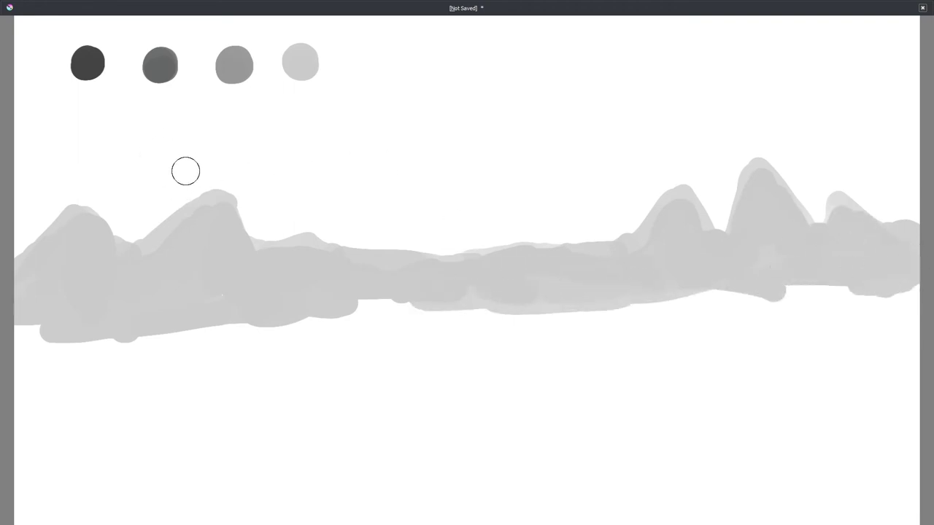
pyautogui.moveTo(90, 189)
pyautogui.mouseDown()
pyautogui.moveTo(116, 227)
pyautogui.moveTo(196, 179)
pyautogui.moveTo(230, 191)
pyautogui.moveTo(205, 182)
pyautogui.mouseUp()
pyautogui.moveTo(34, 225); pyautogui.dragTo(85, 193)
pyautogui.moveTo(636, 207)
pyautogui.mouseDown()
pyautogui.moveTo(675, 171)
pyautogui.moveTo(716, 210)
pyautogui.moveTo(743, 150)
pyautogui.mouseUp()
# Paint rolling hills below the mountains using the medium grey swatch and retouch the valley edge with the mountains' light grey.
pyautogui.keyDown('ctrl'); pyautogui.click(239, 70); pyautogui.keyUp('ctrl')
pyautogui.moveTo(24, 339)
pyautogui.mouseDown()
pyautogui.moveTo(83, 355)
pyautogui.moveTo(250, 340)
pyautogui.moveTo(327, 314)
pyautogui.moveTo(637, 323)
pyautogui.moveTo(901, 316)
pyautogui.mouseUp()
pyautogui.moveTo(58, 357)
pyautogui.mouseDown()
pyautogui.moveTo(240, 377)
pyautogui.moveTo(410, 361)
pyautogui.moveTo(787, 360)
pyautogui.moveTo(918, 290)
pyautogui.moveTo(731, 305)
pyautogui.mouseUp()
pyautogui.moveTo(114, 340)
pyautogui.mouseDown()
pyautogui.moveTo(259, 374)
pyautogui.moveTo(310, 351)
pyautogui.mouseUp()
pyautogui.keyDown('ctrl'); pyautogui.click(491, 271); pyautogui.keyUp('ctrl')
pyautogui.moveTo(503, 305)
pyautogui.mouseDown()
pyautogui.moveTo(596, 275)
pyautogui.moveTo(530, 303)
pyautogui.mouseUp()
pyautogui.moveTo(444, 298); pyautogui.dragTo(429, 287)
# Paint a row of small tree and bush silhouettes on the left medium grey hills.
pyautogui.moveTo(142, 263)
pyautogui.mouseDown()
pyautogui.moveTo(133, 289)
pyautogui.moveTo(147, 278)
pyautogui.moveTo(121, 298)
pyautogui.mouseUp()
pyautogui.moveTo(168, 272)
pyautogui.mouseDown()
pyautogui.moveTo(172, 300)
pyautogui.moveTo(182, 286)
pyautogui.mouseUp()
pyautogui.moveTo(95, 285)
pyautogui.mouseDown()
pyautogui.moveTo(80, 297)
pyautogui.moveTo(46, 292)
pyautogui.moveTo(62, 299)
pyautogui.moveTo(34, 314)
pyautogui.mouseUp()
pyautogui.moveTo(181, 306); pyautogui.dragTo(186, 300)
# Paint a small castle with towers and buildings on the right hill and a cottage on the left hill.
pyautogui.moveTo(737, 280)
pyautogui.mouseDown()
pyautogui.moveTo(757, 274)
pyautogui.moveTo(750, 250)
pyautogui.moveTo(754, 262)
pyautogui.moveTo(778, 241)
pyautogui.mouseUp()
pyautogui.moveTo(786, 280); pyautogui.dragTo(799, 270)
pyautogui.moveTo(715, 279); pyautogui.dragTo(714, 248)
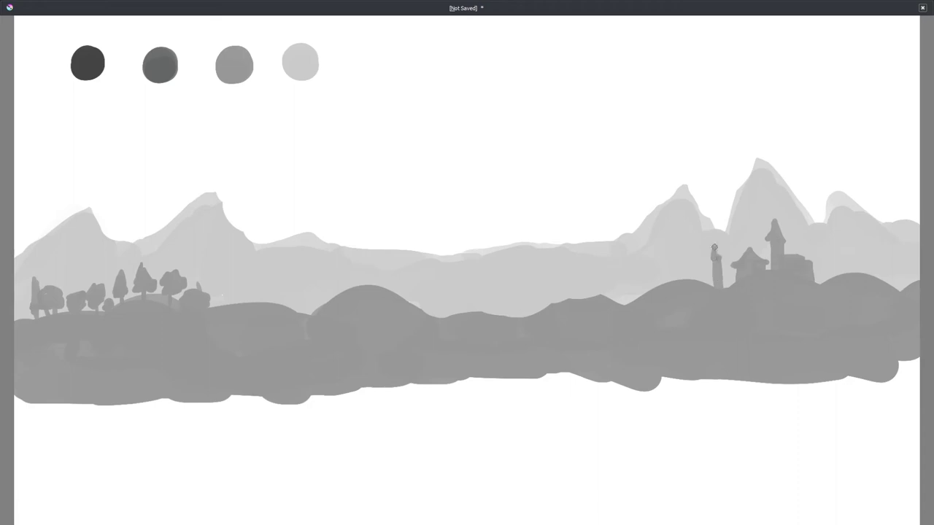
pyautogui.moveTo(225, 305); pyautogui.dragTo(247, 293)
# Add small round trees on both sides of the castle on the right hill.
pyautogui.moveTo(696, 278)
pyautogui.mouseDown()
pyautogui.moveTo(689, 269)
pyautogui.moveTo(701, 272)
pyautogui.mouseUp()
pyautogui.moveTo(827, 280)
pyautogui.mouseDown()
pyautogui.moveTo(819, 268)
pyautogui.moveTo(835, 271)
pyautogui.mouseUp()
pyautogui.moveTo(709, 277); pyautogui.dragTo(715, 288)
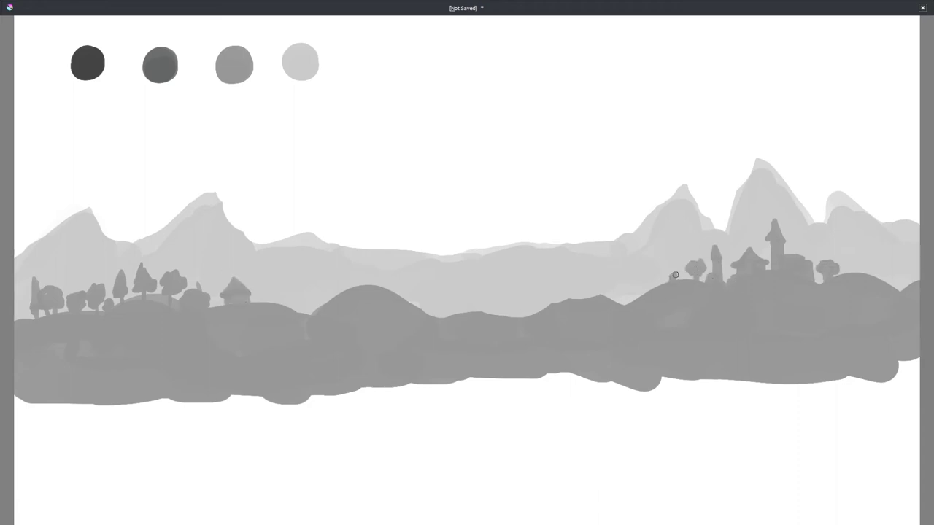
pyautogui.moveTo(850, 271)
pyautogui.mouseDown()
pyautogui.moveTo(853, 256)
pyautogui.moveTo(827, 251)
pyautogui.mouseUp()
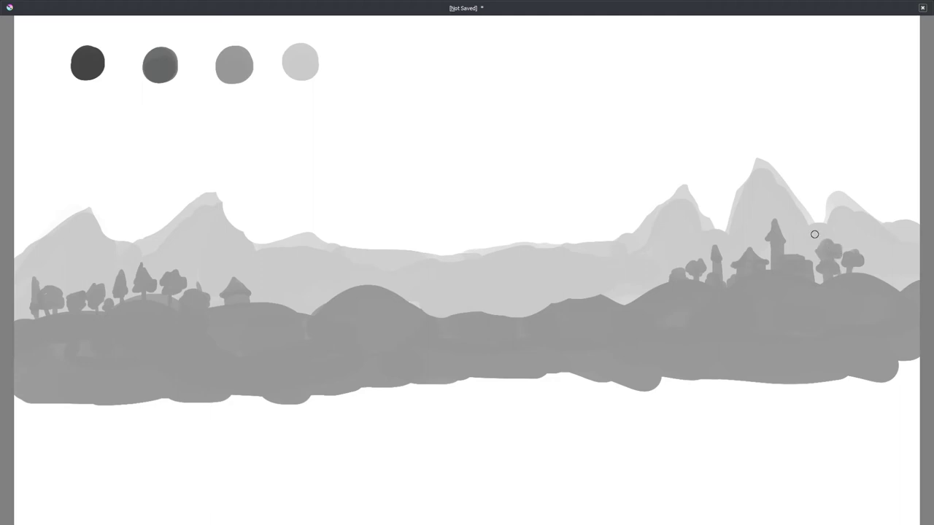
# Fill the lower part of the canvas with dark grey ground and shape its uneven upper edge below the hills.
pyautogui.moveTo(29, 395); pyautogui.dragTo(440, 397)
pyautogui.scroll(-2, 232, 372)
pyautogui.moveTo(28, 375); pyautogui.dragTo(376, 343)
pyautogui.moveTo(66, 388); pyautogui.dragTo(463, 383)
pyautogui.moveTo(374, 354); pyautogui.dragTo(906, 337)
pyautogui.moveTo(46, 406)
pyautogui.mouseDown()
pyautogui.moveTo(86, 466)
pyautogui.moveTo(111, 424)
pyautogui.moveTo(268, 483)
pyautogui.moveTo(418, 473)
pyautogui.moveTo(419, 445)
pyautogui.moveTo(469, 472)
pyautogui.moveTo(496, 405)
pyautogui.moveTo(521, 394)
pyautogui.mouseUp()
pyautogui.moveTo(533, 473)
pyautogui.mouseDown()
pyautogui.moveTo(590, 407)
pyautogui.moveTo(576, 377)
pyautogui.moveTo(613, 406)
pyautogui.moveTo(729, 405)
pyautogui.moveTo(693, 366)
pyautogui.moveTo(847, 389)
pyautogui.moveTo(903, 384)
pyautogui.moveTo(884, 415)
pyautogui.moveTo(918, 493)
pyautogui.mouseUp()
pyautogui.moveTo(466, 332)
pyautogui.mouseDown()
pyautogui.moveTo(431, 330)
pyautogui.moveTo(517, 321)
pyautogui.moveTo(442, 307)
pyautogui.mouseUp()
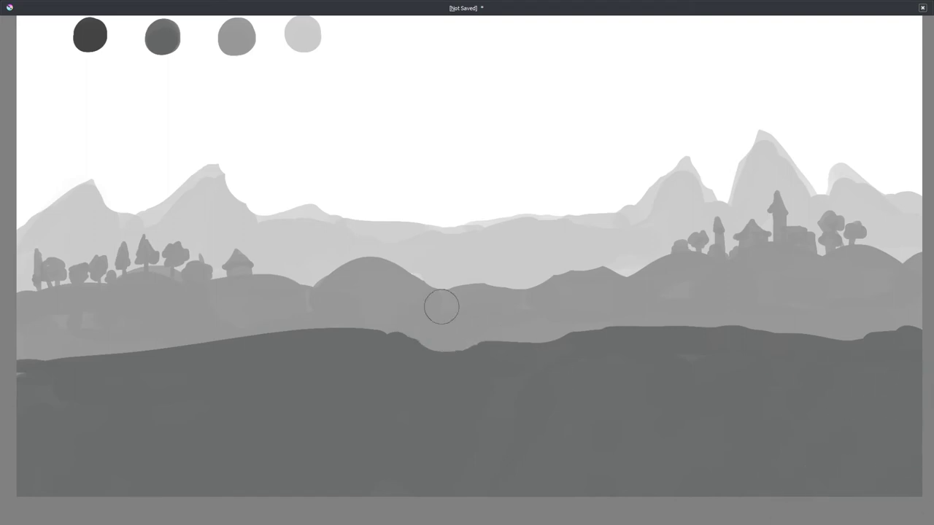
# Paint a rounded bush and several grass blades on the left edge of the dark grey ground.
pyautogui.moveTo(120, 357); pyautogui.dragTo(193, 328)
pyautogui.moveTo(126, 330)
pyautogui.mouseDown()
pyautogui.moveTo(204, 325)
pyautogui.moveTo(213, 337)
pyautogui.mouseUp()
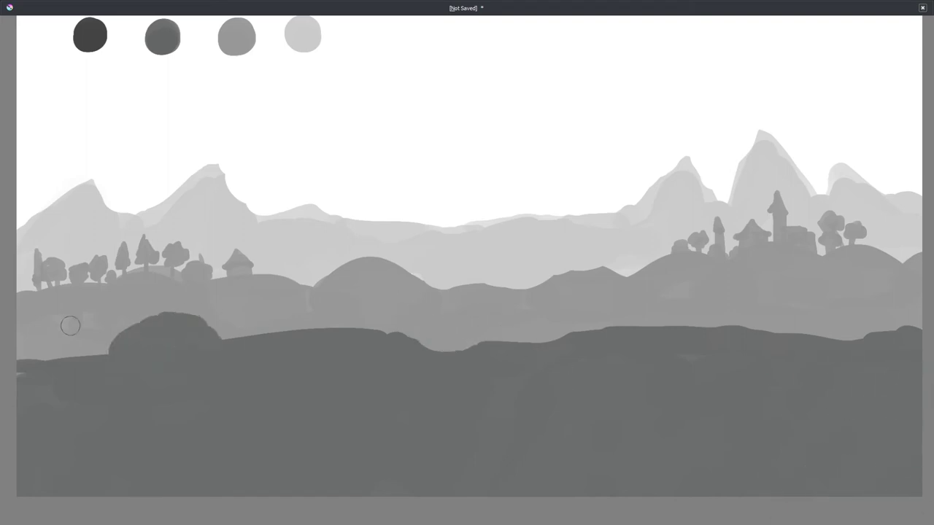
pyautogui.moveTo(91, 353); pyautogui.dragTo(75, 318)
pyautogui.moveTo(105, 351); pyautogui.dragTo(106, 312)
pyautogui.moveTo(76, 356); pyautogui.dragTo(37, 328)
pyautogui.moveTo(124, 331); pyautogui.dragTo(135, 302)
# Paint grass blades and a low bush along the right side of the dark grey ground.
pyautogui.moveTo(776, 334); pyautogui.dragTo(772, 306)
pyautogui.moveTo(794, 334)
pyautogui.mouseDown()
pyautogui.moveTo(794, 287)
pyautogui.moveTo(812, 300)
pyautogui.mouseUp()
pyautogui.moveTo(822, 337); pyautogui.dragTo(822, 319)
pyautogui.moveTo(751, 327); pyautogui.dragTo(759, 326)
pyautogui.moveTo(872, 334)
pyautogui.mouseDown()
pyautogui.moveTo(839, 337)
pyautogui.moveTo(840, 292)
pyautogui.moveTo(875, 287)
pyautogui.mouseUp()
pyautogui.moveTo(871, 329); pyautogui.dragTo(884, 318)
pyautogui.moveTo(712, 326); pyautogui.dragTo(693, 315)
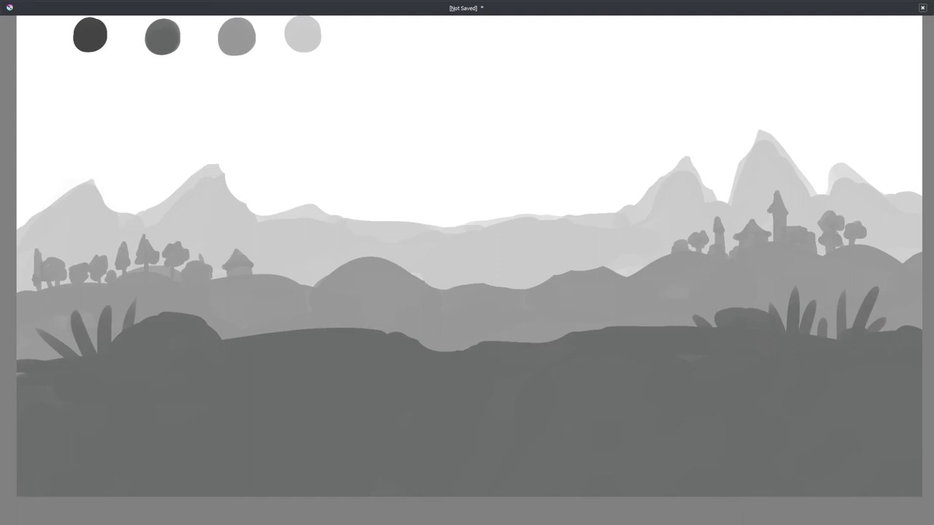
# Paint two tall flowers with petals, stems and broad leaves on the dark grey ground left of centre.
pyautogui.moveTo(466, 263); pyautogui.dragTo(463, 290)
pyautogui.moveTo(292, 266)
pyautogui.mouseDown()
pyautogui.moveTo(301, 356)
pyautogui.moveTo(264, 236)
pyautogui.mouseUp()
pyautogui.moveTo(291, 258); pyautogui.dragTo(321, 272)
pyautogui.moveTo(335, 354); pyautogui.dragTo(354, 241)
pyautogui.moveTo(353, 218)
pyautogui.mouseDown()
pyautogui.moveTo(359, 177)
pyautogui.moveTo(380, 197)
pyautogui.mouseUp()
pyautogui.moveTo(292, 354); pyautogui.dragTo(246, 321)
pyautogui.moveTo(348, 352); pyautogui.dragTo(382, 315)
pyautogui.moveTo(331, 353); pyautogui.dragTo(316, 341)
# Paint a snail shell with a light spiral on the right of the ground and add light rings to the flower centres.
pyautogui.keyDown('ctrl'); pyautogui.click(356, 211); pyautogui.keyUp('ctrl')
pyautogui.keyDown('ctrl'); pyautogui.click(356, 211); pyautogui.keyUp('ctrl')
pyautogui.keyDown('ctrl'); pyautogui.click(351, 224); pyautogui.keyUp('ctrl')
pyautogui.moveTo(624, 341)
pyautogui.mouseDown()
pyautogui.moveTo(694, 349)
pyautogui.moveTo(661, 314)
pyautogui.mouseUp()
pyautogui.moveTo(679, 315); pyautogui.dragTo(707, 353)
pyautogui.moveTo(618, 351); pyautogui.dragTo(665, 379)
pyautogui.moveTo(665, 378); pyautogui.dragTo(668, 350)
pyautogui.moveTo(286, 246); pyautogui.dragTo(292, 255)
pyautogui.moveTo(350, 216); pyautogui.dragTo(355, 222)
# Paint a round figure with feet at the centre in the darkest grey, and clear the flowers, snail and figure.
pyautogui.keyDown('ctrl'); pyautogui.click(88, 63); pyautogui.keyUp('ctrl')
pyautogui.moveTo(490, 326)
pyautogui.mouseDown()
pyautogui.moveTo(475, 342)
pyautogui.moveTo(474, 313)
pyautogui.mouseUp()
pyautogui.moveTo(462, 351); pyautogui.dragTo(447, 392)
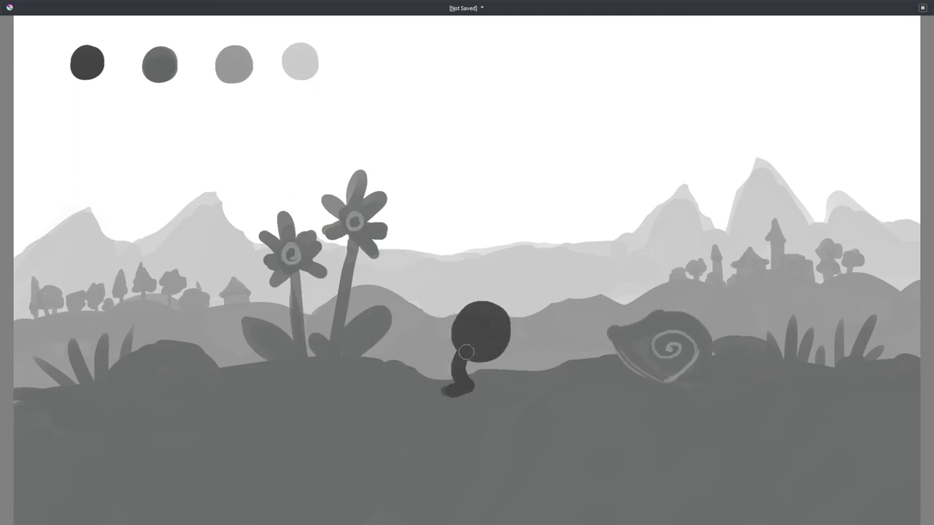
pyautogui.moveTo(509, 352); pyautogui.dragTo(530, 387)
pyautogui.moveTo(475, 325)
pyautogui.mouseDown()
pyautogui.moveTo(467, 337)
pyautogui.moveTo(487, 337)
pyautogui.moveTo(470, 328)
pyautogui.mouseUp()
pyautogui.keyDown('ctrl'); pyautogui.click(519, 212); pyautogui.keyUp('ctrl')
pyautogui.press('Delete')
# Paint two large trees with branching trunks and rounded foliage clusters on the left of the dark grey ground.
pyautogui.moveTo(281, 359); pyautogui.dragTo(290, 258)
pyautogui.moveTo(271, 297); pyautogui.dragTo(258, 260)
pyautogui.moveTo(219, 231)
pyautogui.mouseDown()
pyautogui.moveTo(243, 218)
pyautogui.moveTo(321, 227)
pyautogui.mouseUp()
pyautogui.moveTo(260, 196); pyautogui.dragTo(286, 201)
pyautogui.moveTo(263, 299); pyautogui.dragTo(244, 280)
pyautogui.moveTo(109, 370); pyautogui.dragTo(116, 264)
pyautogui.moveTo(102, 294); pyautogui.dragTo(81, 256)
pyautogui.moveTo(63, 221)
pyautogui.mouseDown()
pyautogui.moveTo(106, 224)
pyautogui.moveTo(149, 273)
pyautogui.mouseUp()
pyautogui.moveTo(101, 264); pyautogui.dragTo(66, 295)
# Block in a gabled house at the right edge in dark grey and erase light lines to outline its roof.
pyautogui.moveTo(802, 353)
pyautogui.mouseDown()
pyautogui.moveTo(793, 240)
pyautogui.moveTo(861, 350)
pyautogui.mouseUp()
pyautogui.moveTo(765, 240); pyautogui.dragTo(822, 132)
pyautogui.moveTo(823, 133); pyautogui.dragTo(867, 223)
pyautogui.moveTo(802, 219)
pyautogui.mouseDown()
pyautogui.moveTo(832, 168)
pyautogui.moveTo(916, 157)
pyautogui.mouseUp()
pyautogui.moveTo(846, 169)
pyautogui.mouseDown()
pyautogui.moveTo(910, 240)
pyautogui.moveTo(901, 350)
pyautogui.mouseUp()
pyautogui.press('e')
pyautogui.moveTo(810, 134)
pyautogui.mouseDown()
pyautogui.moveTo(756, 241)
pyautogui.moveTo(827, 123)
pyautogui.mouseUp()
pyautogui.moveTo(823, 142); pyautogui.dragTo(856, 253)
pyautogui.moveTo(856, 253); pyautogui.dragTo(912, 251)
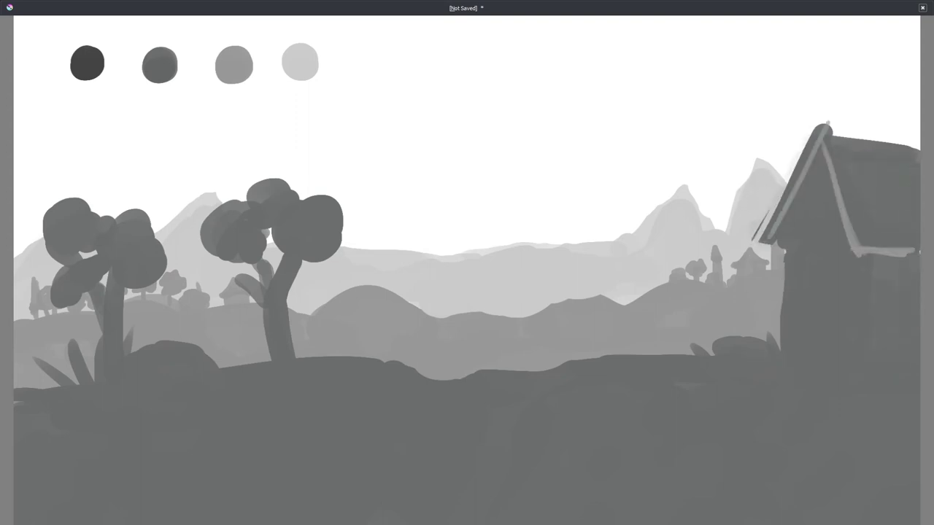
# Add the light lines for the door and window on the front wall of the house.
pyautogui.moveTo(803, 311); pyautogui.dragTo(801, 360)
pyautogui.moveTo(823, 312); pyautogui.dragTo(821, 362)
pyautogui.moveTo(801, 255); pyautogui.dragTo(802, 277)
pyautogui.moveTo(837, 257); pyautogui.dragTo(837, 281)
# Paint additional midground shapes and details on the left side of the dark grey ground.
pyautogui.moveTo(214, 278); pyautogui.dragTo(316, 270)
pyautogui.moveTo(221, 260); pyautogui.dragTo(245, 264)
pyautogui.moveTo(269, 232); pyautogui.dragTo(273, 246)
pyautogui.moveTo(79, 295)
pyautogui.mouseDown()
pyautogui.moveTo(88, 305)
pyautogui.moveTo(147, 289)
pyautogui.mouseUp()
pyautogui.moveTo(268, 338); pyautogui.dragTo(264, 361)
pyautogui.moveTo(291, 319); pyautogui.dragTo(315, 287)
pyautogui.moveTo(321, 280); pyautogui.dragTo(353, 260)
# Paint a large central shape standing on the ground, with darkest grey strokes along its base and light grey details.
pyautogui.moveTo(469, 255); pyautogui.dragTo(488, 168)
pyautogui.moveTo(445, 284); pyautogui.dragTo(387, 386)
pyautogui.moveTo(510, 299); pyautogui.dragTo(568, 391)
pyautogui.keyDown('ctrl'); pyautogui.click(96, 76); pyautogui.keyUp('ctrl')
pyautogui.moveTo(375, 398); pyautogui.dragTo(422, 390)
pyautogui.moveTo(425, 386)
pyautogui.mouseDown()
pyautogui.moveTo(463, 296)
pyautogui.moveTo(522, 382)
pyautogui.mouseUp()
pyautogui.moveTo(519, 395); pyautogui.dragTo(575, 391)
pyautogui.keyDown('ctrl'); pyautogui.click(383, 235); pyautogui.keyUp('ctrl')
pyautogui.moveTo(445, 241); pyautogui.dragTo(473, 213)
pyautogui.moveTo(432, 263); pyautogui.dragTo(517, 255)
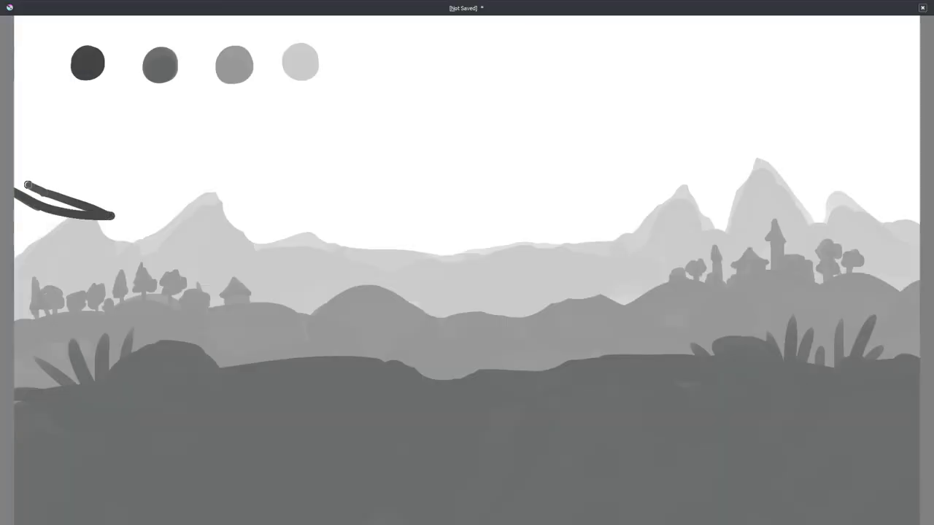
# Paint large pointed leaves in the darkest grey down the left edge of the canvas and into its upper corner.
pyautogui.moveTo(109, 209)
pyautogui.mouseDown()
pyautogui.moveTo(44, 185)
pyautogui.moveTo(109, 197)
pyautogui.mouseUp()
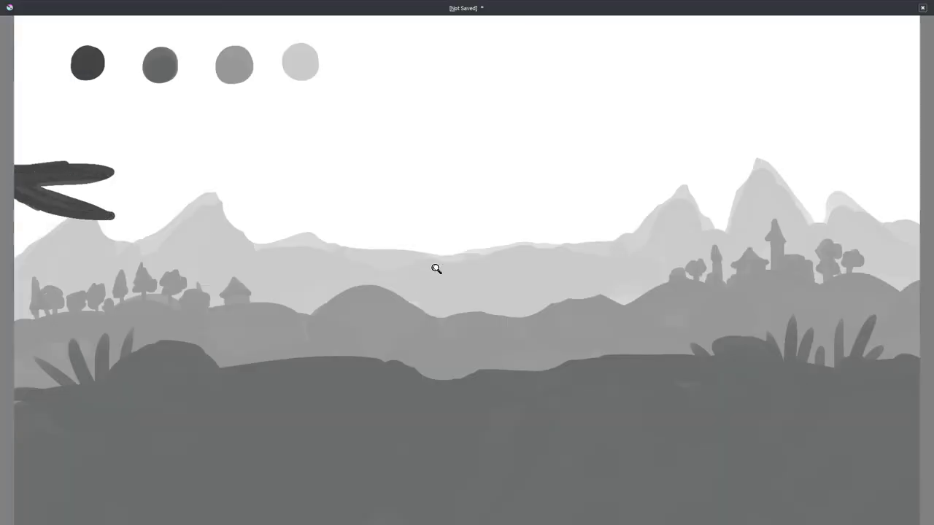
pyautogui.press('-')
pyautogui.moveTo(147, 250); pyautogui.dragTo(173, 278)
pyautogui.moveTo(130, 282); pyautogui.dragTo(183, 328)
pyautogui.moveTo(131, 130); pyautogui.dragTo(169, 141)
pyautogui.moveTo(131, 159)
pyautogui.mouseDown()
pyautogui.moveTo(178, 175)
pyautogui.moveTo(161, 173)
pyautogui.mouseUp()
pyautogui.moveTo(131, 333); pyautogui.dragTo(187, 379)
pyautogui.moveTo(133, 377)
pyautogui.mouseDown()
pyautogui.moveTo(180, 389)
pyautogui.moveTo(169, 365)
pyautogui.mouseUp()
pyautogui.moveTo(136, 86); pyautogui.dragTo(201, 136)
pyautogui.moveTo(140, 84)
pyautogui.mouseDown()
pyautogui.moveTo(214, 101)
pyautogui.moveTo(136, 86)
pyautogui.mouseUp()
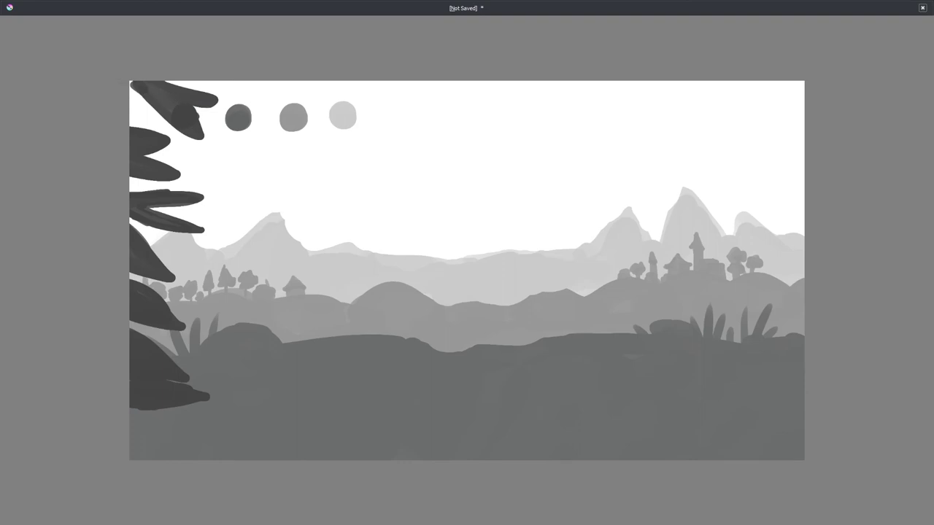
# Paint three darkest grey flowers in the lower-left foreground and extra leaves in the corner beside them.
pyautogui.moveTo(256, 423)
pyautogui.mouseDown()
pyautogui.moveTo(232, 414)
pyautogui.moveTo(288, 445)
pyautogui.moveTo(290, 420)
pyautogui.mouseUp()
pyautogui.moveTo(313, 423)
pyautogui.mouseDown()
pyautogui.moveTo(337, 427)
pyautogui.moveTo(323, 446)
pyautogui.moveTo(350, 421)
pyautogui.mouseUp()
pyautogui.moveTo(228, 377); pyautogui.dragTo(248, 391)
pyautogui.moveTo(209, 365); pyautogui.dragTo(252, 387)
pyautogui.moveTo(205, 401)
pyautogui.mouseDown()
pyautogui.moveTo(268, 391)
pyautogui.moveTo(262, 379)
pyautogui.mouseUp()
pyautogui.moveTo(132, 426)
pyautogui.mouseDown()
pyautogui.moveTo(219, 453)
pyautogui.moveTo(191, 434)
pyautogui.mouseUp()
# Paint darkest grey leaves hanging from the left half of the canvas's top edge.
pyautogui.moveTo(219, 82); pyautogui.dragTo(271, 113)
pyautogui.moveTo(321, 83); pyautogui.dragTo(405, 118)
pyautogui.moveTo(354, 81)
pyautogui.mouseDown()
pyautogui.moveTo(354, 133)
pyautogui.moveTo(313, 120)
pyautogui.mouseUp()
pyautogui.moveTo(321, 83); pyautogui.dragTo(298, 79)
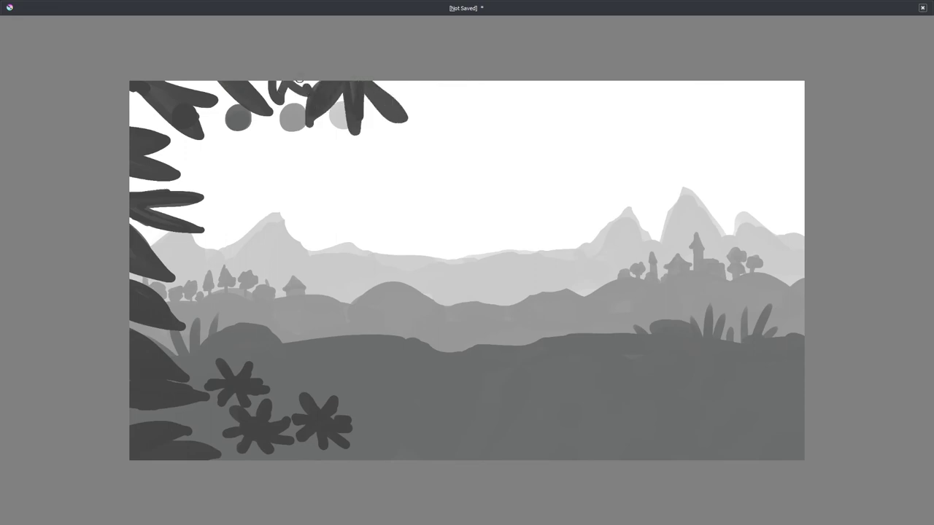
# Duplicate the dark foliage and flowers, mirror the copy horizontally and place it along the right side of the canvas.
pyautogui.moveTo(87, 478)
pyautogui.mouseDown()
pyautogui.moveTo(46, 241)
pyautogui.moveTo(291, 21)
pyautogui.moveTo(500, 306)
pyautogui.moveTo(89, 477)
pyautogui.mouseUp()
pyautogui.press('Tab')
pyautogui.hotkey('ctrl', 'c')
pyautogui.hotkey('ctrl', 'v')
pyautogui.hotkey('ctrl', 't')
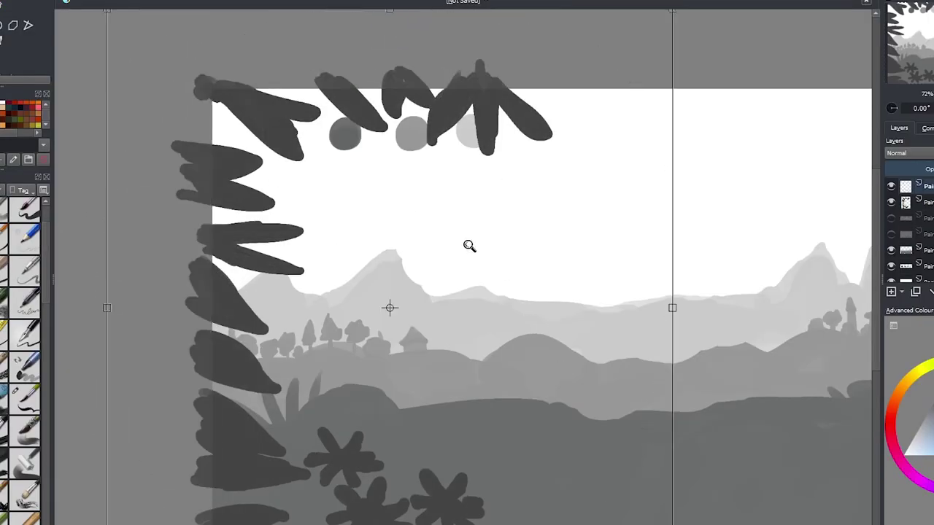
pyautogui.moveTo(339, 209); pyautogui.dragTo(547, 204)
pyautogui.rightClick(516, 205)
pyautogui.click(732, 332)
pyautogui.moveTo(667, 349); pyautogui.dragTo(478, 272)
pyautogui.moveTo(651, 204); pyautogui.dragTo(859, 217)
pyautogui.press('Return')
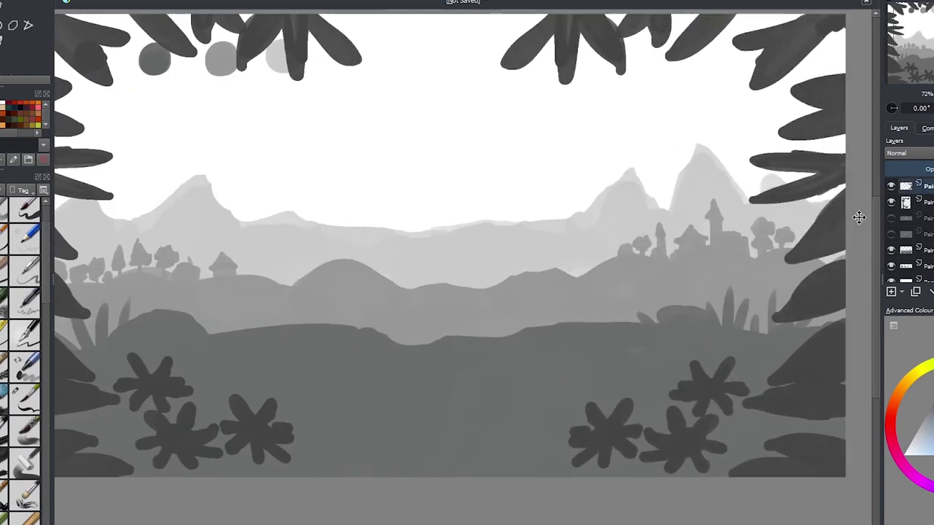
# Clear the selection and erase the mirrored flowers from the lower-right foreground.
pyautogui.hotkey('ctrl', 'shift', 'a')
pyautogui.press('Tab')
pyautogui.moveTo(510, 434)
pyautogui.mouseDown()
pyautogui.moveTo(575, 383)
pyautogui.moveTo(580, 412)
pyautogui.moveTo(660, 369)
pyautogui.mouseUp()
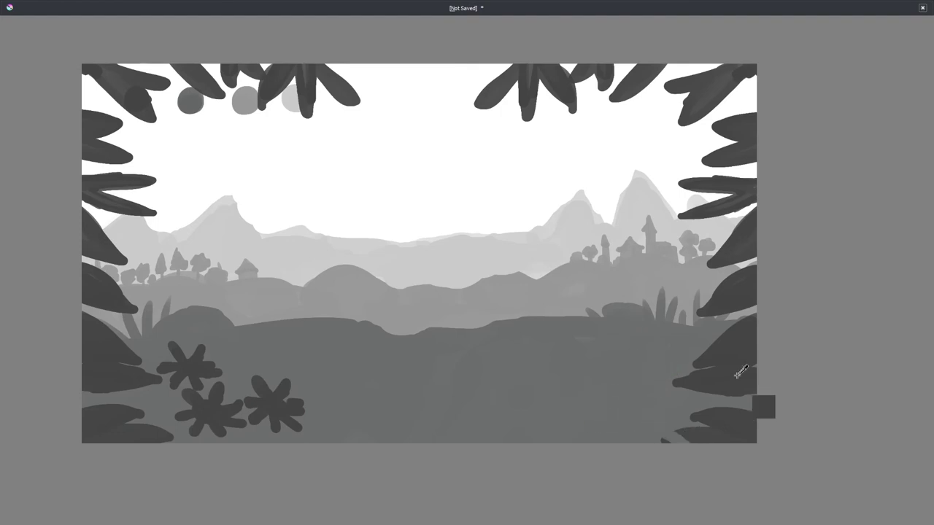
# Paint curling thorny vines in the lower-right corner and between the leaves at the top centre.
pyautogui.moveTo(697, 423); pyautogui.dragTo(597, 443)
pyautogui.moveTo(521, 442); pyautogui.dragTo(715, 329)
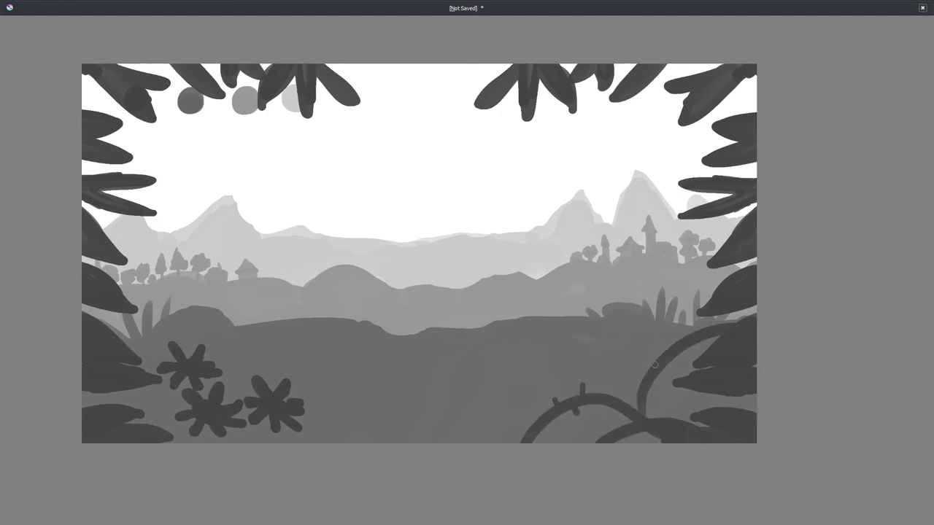
pyautogui.moveTo(406, 64); pyautogui.dragTo(508, 67)
pyautogui.moveTo(450, 64); pyautogui.dragTo(530, 68)
pyautogui.moveTo(422, 86); pyautogui.dragTo(421, 92)
# Paint a spider web between the top leaves and vine, with a spider hanging from it on a thread.
pyautogui.moveTo(86, 213); pyautogui.dragTo(228, 66)
pyautogui.hotkey('ctrl', 'z')
pyautogui.moveTo(359, 99); pyautogui.dragTo(420, 89)
pyautogui.moveTo(372, 64); pyautogui.dragTo(360, 98)
pyautogui.moveTo(377, 64); pyautogui.dragTo(379, 90)
pyautogui.moveTo(388, 64); pyautogui.dragTo(394, 92)
pyautogui.moveTo(344, 65); pyautogui.dragTo(366, 80)
pyautogui.moveTo(364, 87); pyautogui.dragTo(419, 81)
pyautogui.moveTo(365, 65); pyautogui.dragTo(354, 74)
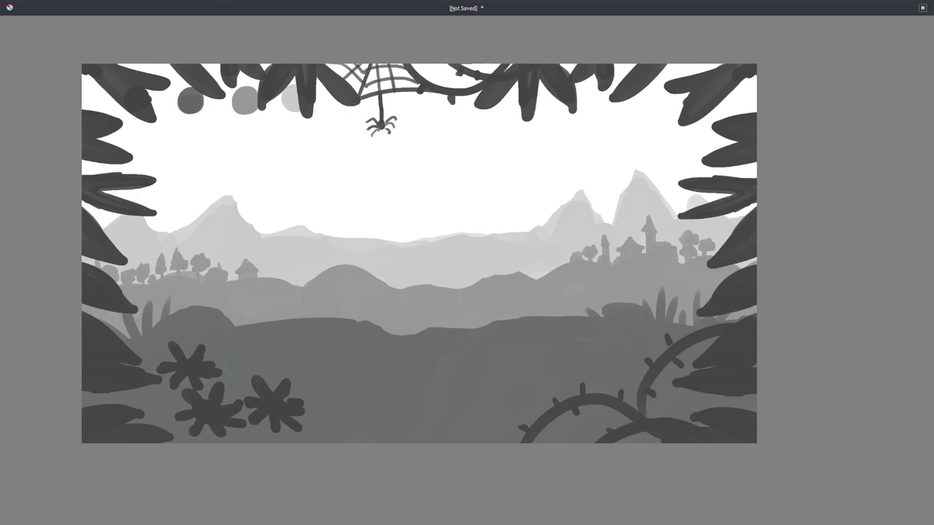
pyautogui.moveTo(285, 394); pyautogui.dragTo(267, 425)
pyautogui.hotkey('ctrl', 'z')
pyautogui.hotkey('ctrl', 'z')
# Add small dark foreground strokes just above the arch of the thorny vine in the lower-right foreground.
pyautogui.moveTo(591, 352)
pyautogui.mouseDown()
pyautogui.moveTo(591, 360)
pyautogui.moveTo(639, 363)
pyautogui.moveTo(619, 373)
pyautogui.mouseUp()
pyautogui.moveTo(597, 339); pyautogui.dragTo(599, 345)
pyautogui.moveTo(621, 345); pyautogui.dragTo(622, 352)
pyautogui.moveTo(601, 358); pyautogui.dragTo(573, 368)
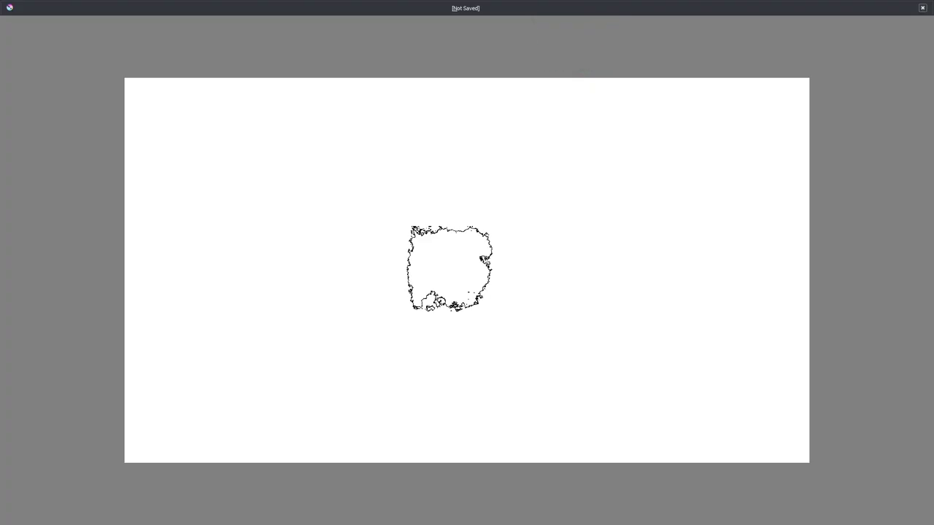
# Block in a cloudy grey background across the blank canvas with the textured brush.
pyautogui.rightClick(448, 268)
pyautogui.moveTo(448, 62)
pyautogui.mouseDown()
pyautogui.moveTo(156, 229)
pyautogui.moveTo(773, 102)
pyautogui.moveTo(209, 167)
pyautogui.moveTo(496, 183)
pyautogui.moveTo(719, 396)
pyautogui.moveTo(522, 452)
pyautogui.moveTo(771, 435)
pyautogui.moveTo(649, 288)
pyautogui.mouseUp()
pyautogui.rightClick(520, 255)
pyautogui.click(555, 237)
pyautogui.moveTo(201, 396)
pyautogui.mouseDown()
pyautogui.moveTo(166, 442)
pyautogui.moveTo(313, 209)
pyautogui.moveTo(475, 198)
pyautogui.moveTo(627, 266)
pyautogui.moveTo(212, 434)
pyautogui.moveTo(490, 416)
pyautogui.moveTo(812, 448)
pyautogui.mouseUp()
pyautogui.rightClick(275, 246)
pyautogui.click(281, 250)
pyautogui.moveTo(281, 250)
pyautogui.mouseDown()
pyautogui.moveTo(540, 300)
pyautogui.moveTo(733, 347)
pyautogui.moveTo(596, 341)
pyautogui.moveTo(312, 407)
pyautogui.moveTo(663, 441)
pyautogui.moveTo(659, 351)
pyautogui.mouseUp()
# Layer tones over the cloudy background, grading from a white glow at the lower centre to black along the top.
pyautogui.rightClick(547, 315)
pyautogui.click(541, 311)
pyautogui.moveTo(285, 435)
pyautogui.mouseDown()
pyautogui.moveTo(443, 359)
pyautogui.moveTo(759, 456)
pyautogui.mouseUp()
pyautogui.moveTo(263, 358)
pyautogui.mouseDown()
pyautogui.moveTo(239, 420)
pyautogui.moveTo(293, 459)
pyautogui.moveTo(698, 433)
pyautogui.moveTo(375, 308)
pyautogui.moveTo(163, 277)
pyautogui.moveTo(542, 177)
pyautogui.moveTo(137, 320)
pyautogui.moveTo(139, 398)
pyautogui.mouseUp()
pyautogui.rightClick(314, 282)
pyautogui.click(310, 277)
pyautogui.moveTo(153, 220)
pyautogui.mouseDown()
pyautogui.moveTo(261, 144)
pyautogui.moveTo(635, 114)
pyautogui.moveTo(798, 237)
pyautogui.mouseUp()
# Paint a near-black ring band and rounded setting at the lower centre of the canvas with a hard-edged brush.
pyautogui.moveTo(529, 329)
pyautogui.mouseDown()
pyautogui.moveTo(461, 353)
pyautogui.moveTo(434, 309)
pyautogui.moveTo(454, 305)
pyautogui.mouseUp()
pyautogui.press('Tab')
pyautogui.press('Tab')
pyautogui.rightClick(531, 302)
pyautogui.click(594, 283)
pyautogui.moveTo(372, 448); pyautogui.dragTo(410, 380)
pyautogui.moveTo(501, 381)
pyautogui.mouseDown()
pyautogui.moveTo(538, 464)
pyautogui.moveTo(528, 464)
pyautogui.mouseUp()
# Shade the ring's round gem with progressively lighter grey tones and a near-white highlight in its upper left.
pyautogui.moveTo(419, 313)
pyautogui.mouseDown()
pyautogui.moveTo(490, 340)
pyautogui.moveTo(456, 374)
pyautogui.mouseUp()
pyautogui.keyDown('ctrl'); pyautogui.click(618, 370); pyautogui.keyUp('ctrl')
pyautogui.moveTo(435, 309)
pyautogui.mouseDown()
pyautogui.moveTo(450, 279)
pyautogui.moveTo(471, 298)
pyautogui.mouseUp()
pyautogui.keyDown('ctrl'); pyautogui.click(501, 237); pyautogui.keyUp('ctrl')
pyautogui.moveTo(432, 302); pyautogui.dragTo(434, 304)
# Paint grey highlights along both sides of the dark ring band.
pyautogui.keyDown('ctrl'); pyautogui.click(388, 387); pyautogui.keyUp('ctrl')
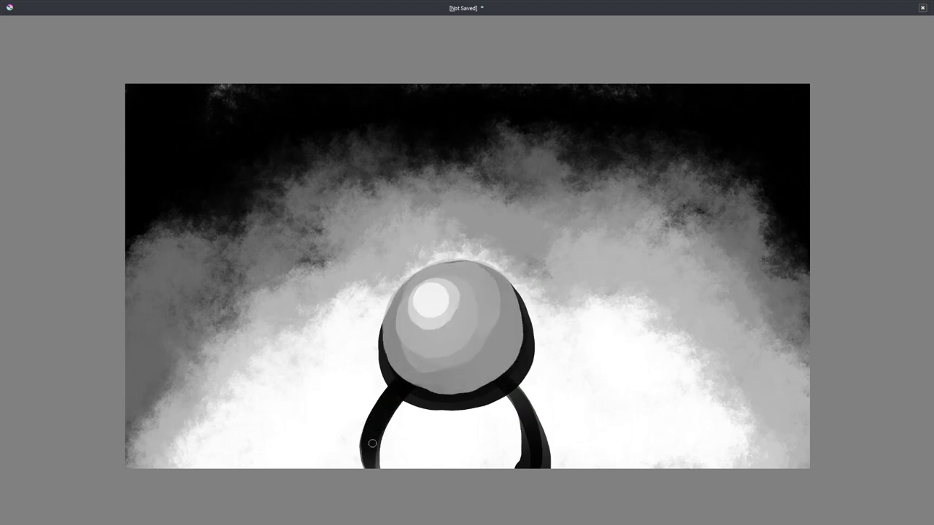
pyautogui.moveTo(373, 444); pyautogui.dragTo(385, 379)
pyautogui.moveTo(518, 409); pyautogui.dragTo(507, 380)
pyautogui.keyDown('ctrl'); pyautogui.click(469, 399); pyautogui.keyUp('ctrl')
pyautogui.moveTo(420, 358); pyautogui.dragTo(485, 356)
pyautogui.click(428, 329)
pyautogui.click(466, 324)
pyautogui.hotkey('ctrl', 'z')
pyautogui.hotkey('ctrl', 'z')
pyautogui.hotkey('ctrl', 'z')
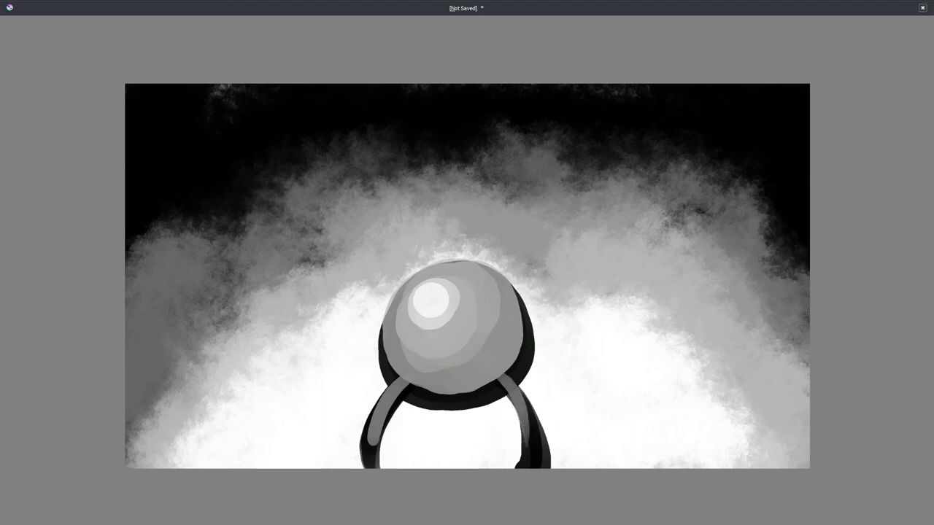